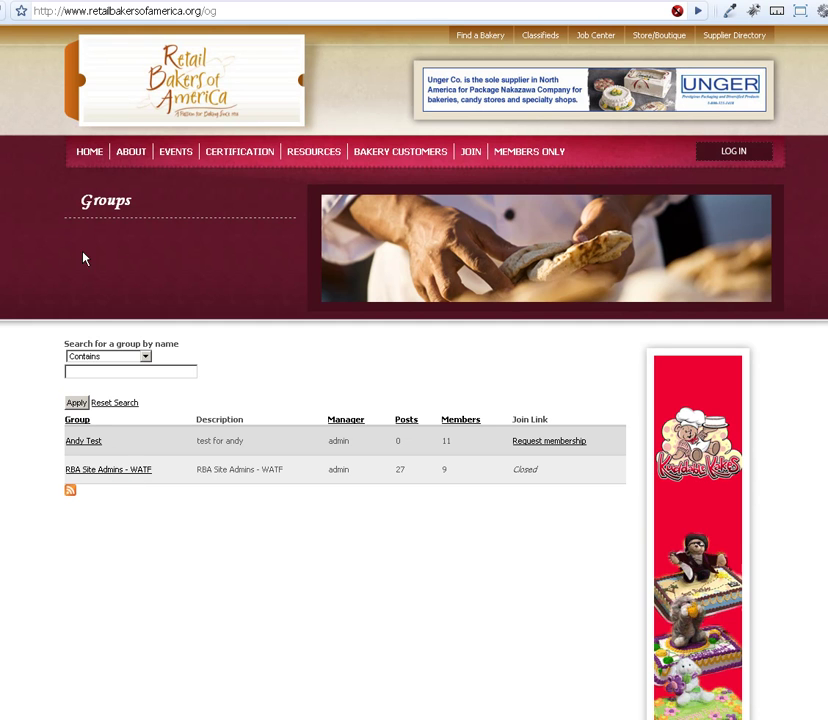
Step: Load the site's /user/login page by editing the address bar path
double_click(204, 10)
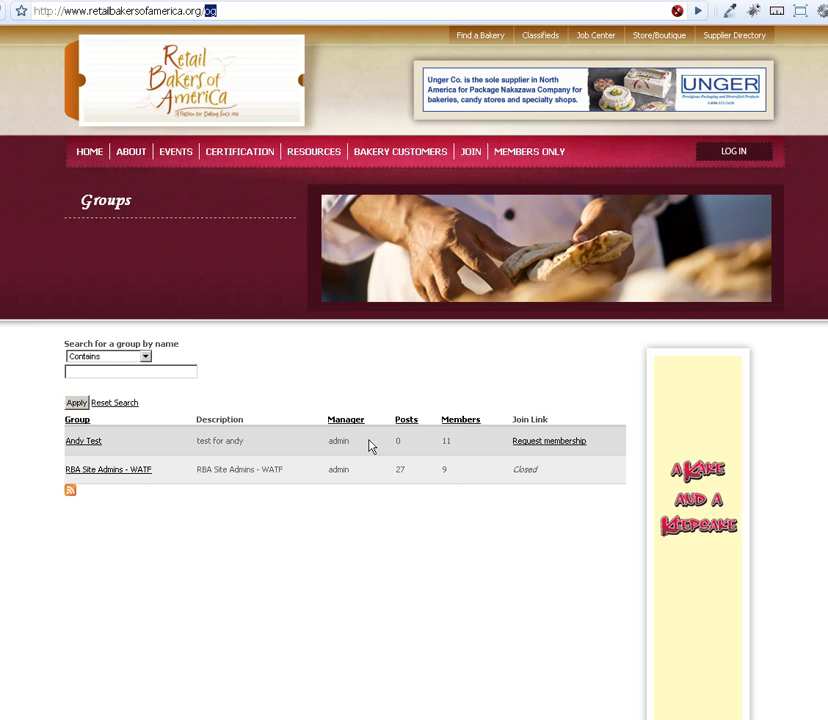
type("og")
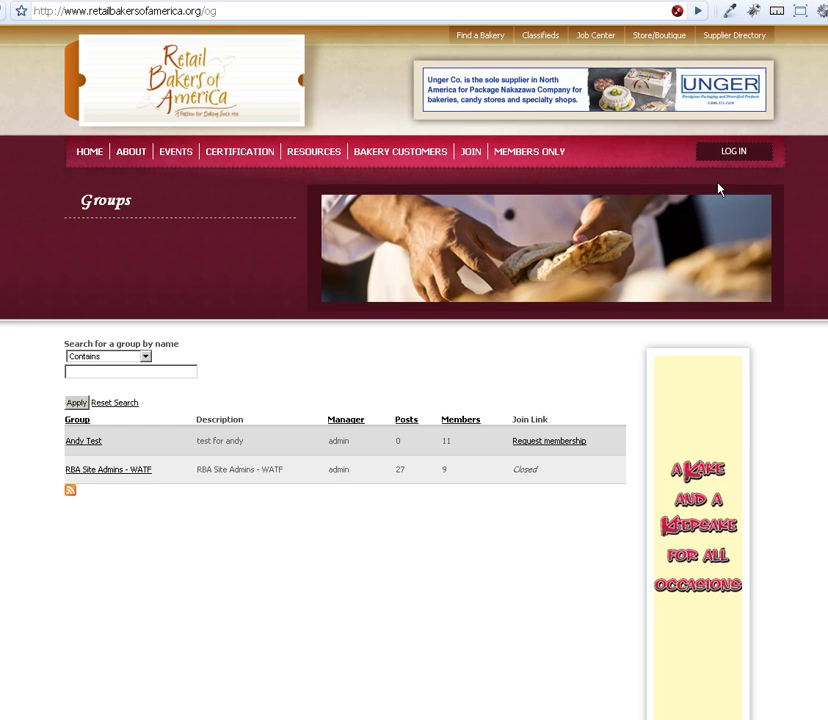
double_click(227, 8)
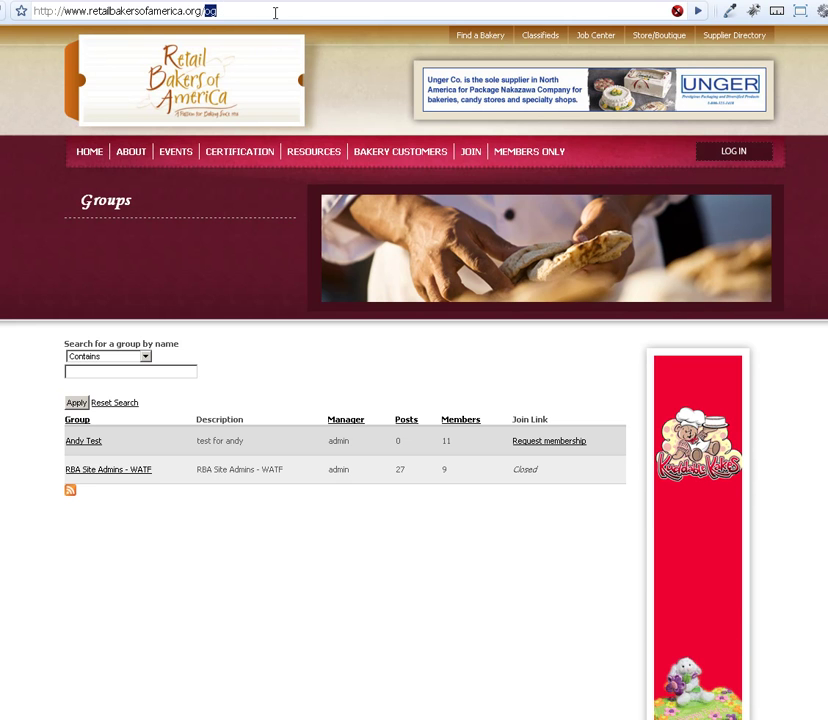
type("user/login")
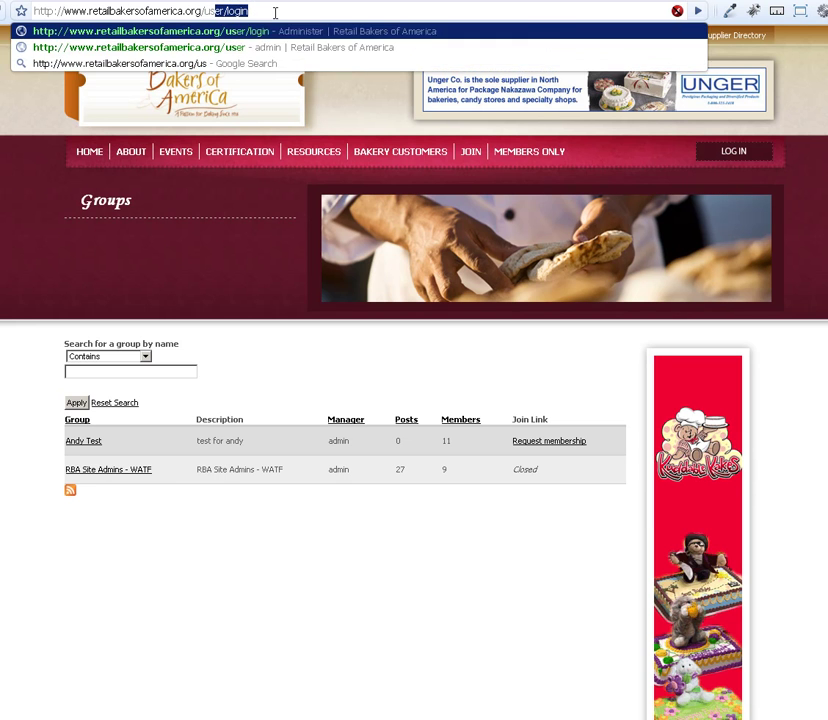
key("Return")
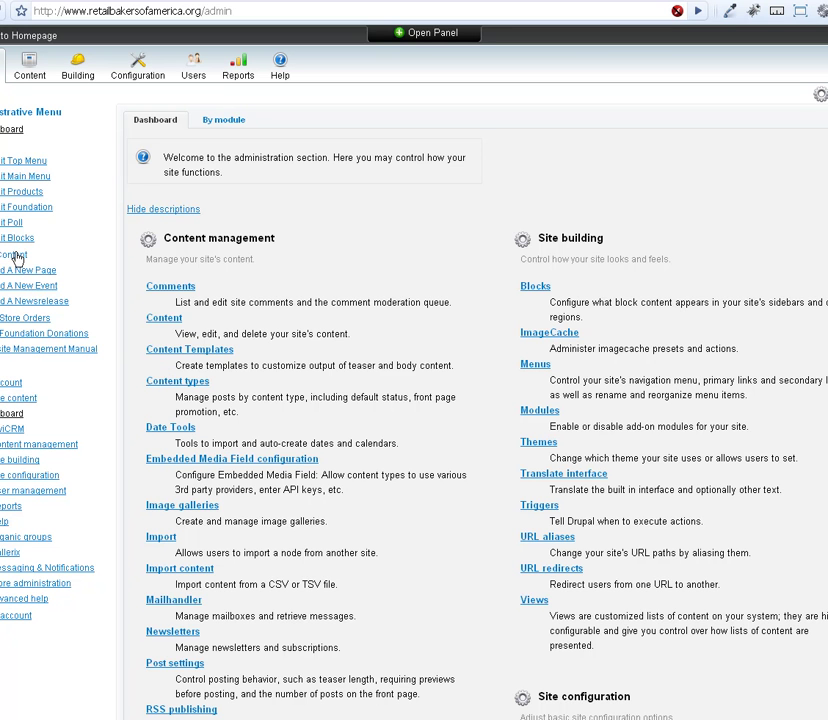
Step: Start creating a new content item of type Group
left_click(36, 221)
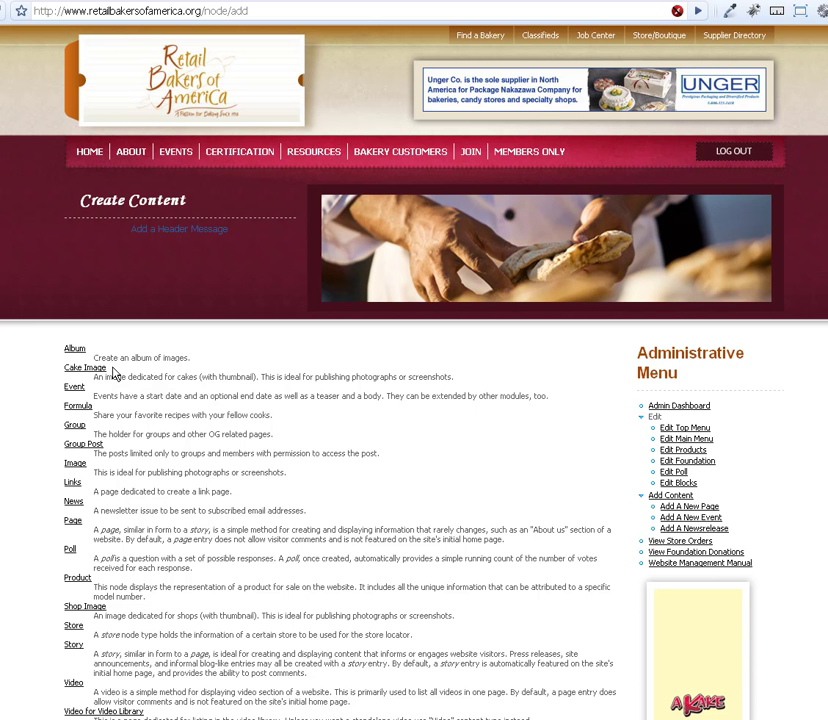
scroll(100, 480, "down", 3)
scroll(80, 475, "down", 2)
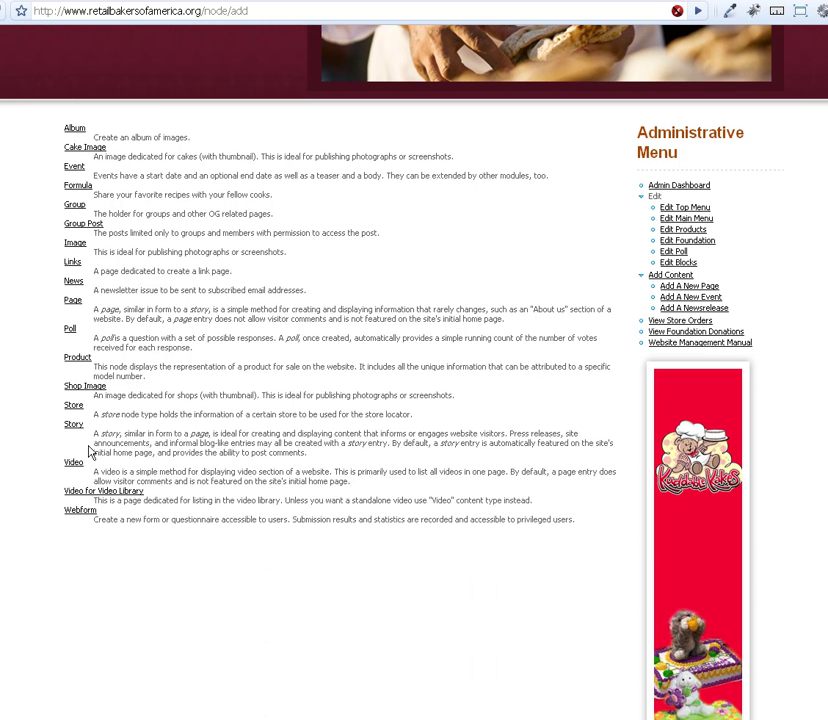
left_click(73, 208)
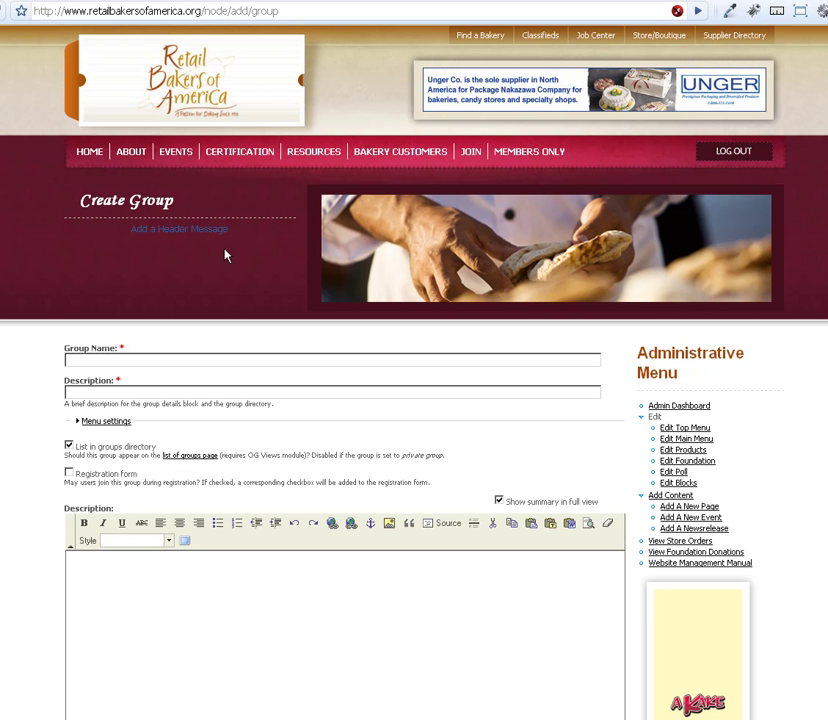
Step: Enter group name 'Demo Group' and short description 'Public Demo Group'
scroll(41, 420, "down", 2)
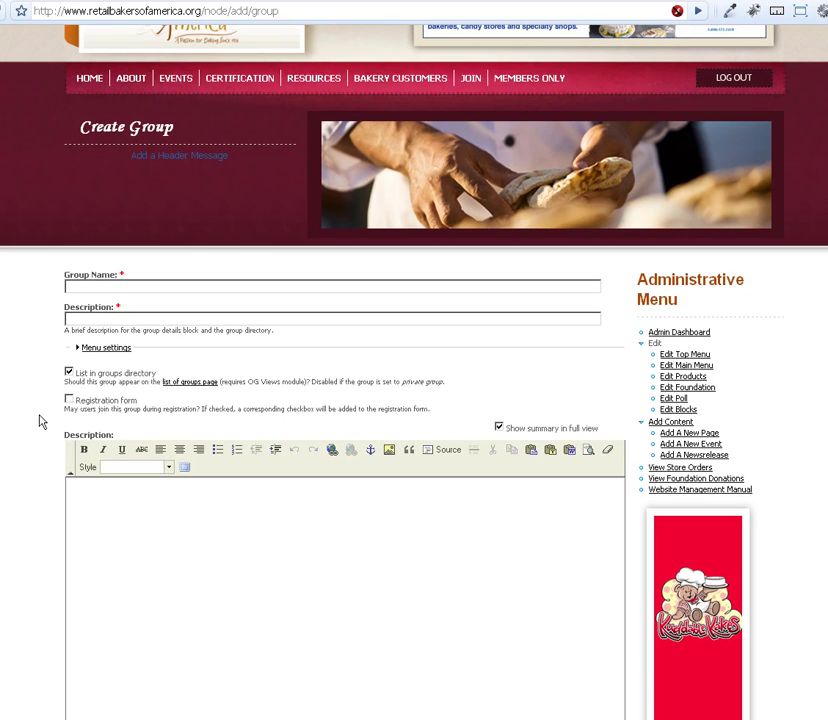
left_click(93, 288)
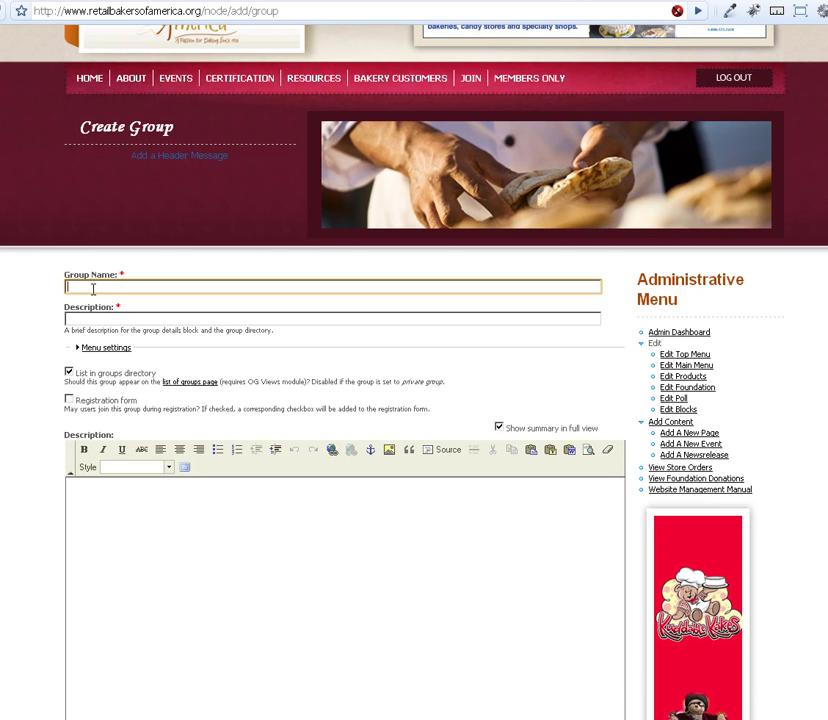
type("Demo")
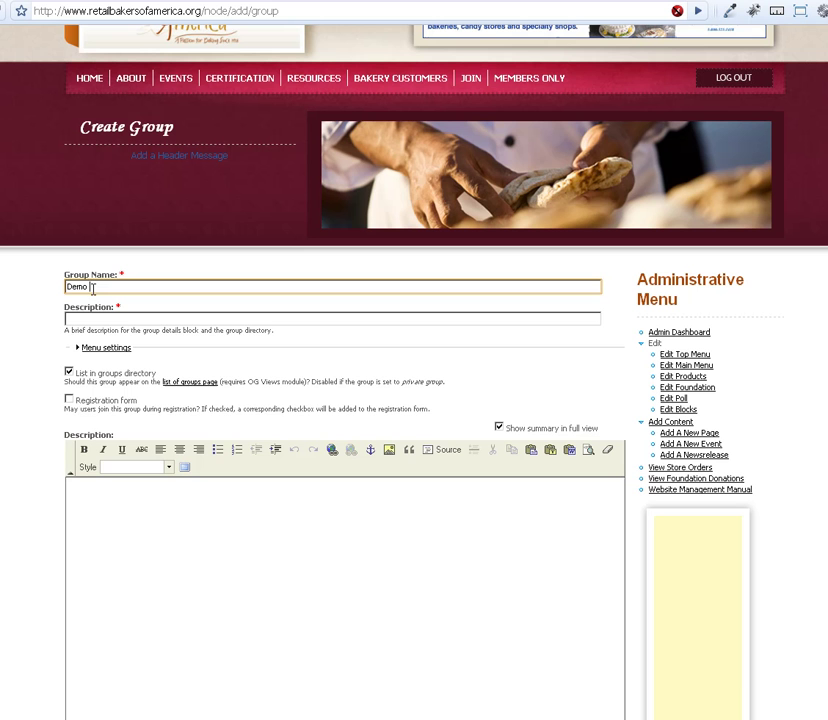
type(" Group")
key("Tab")
type("P")
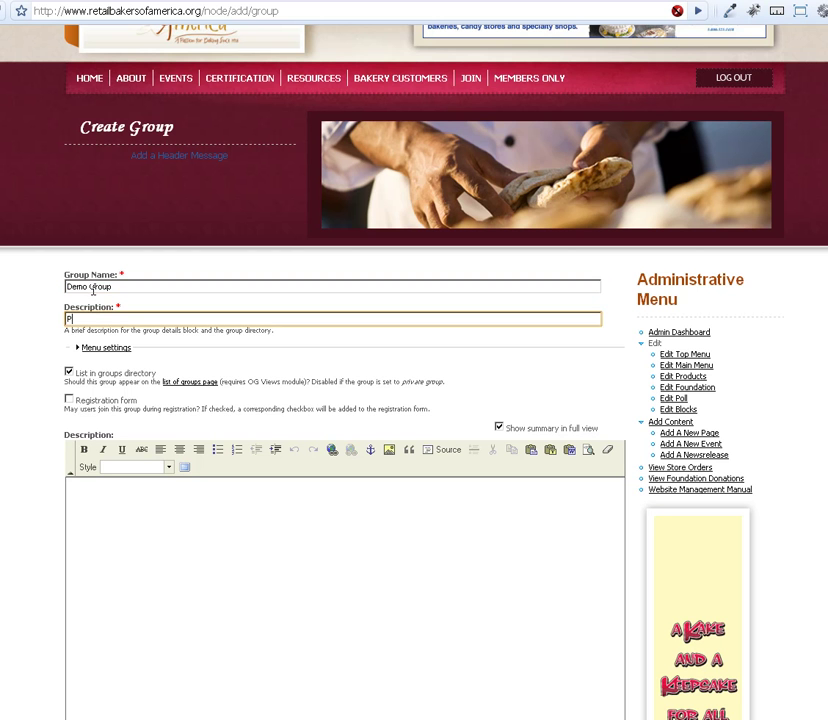
type("ublic Demo")
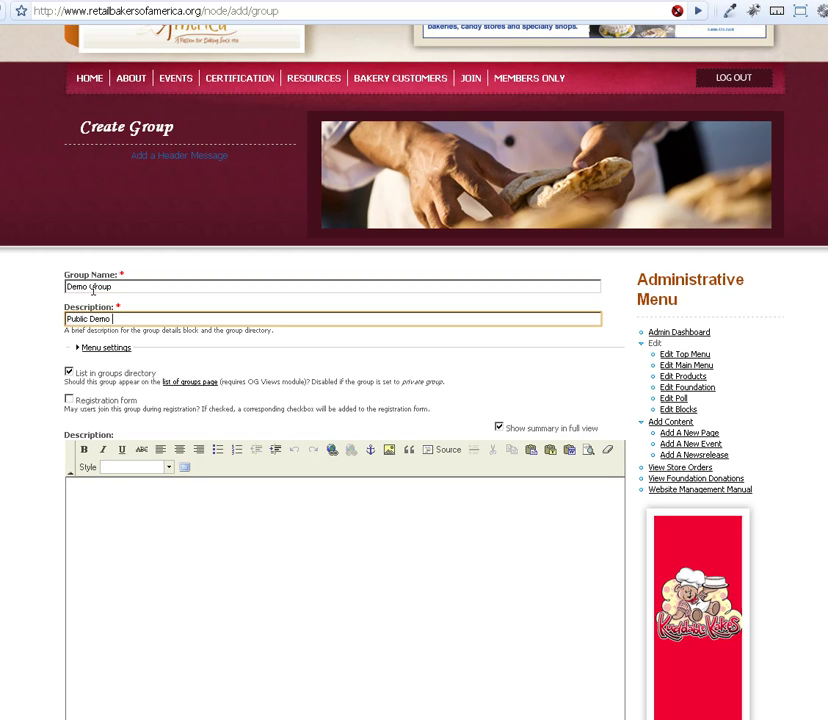
type(" Group")
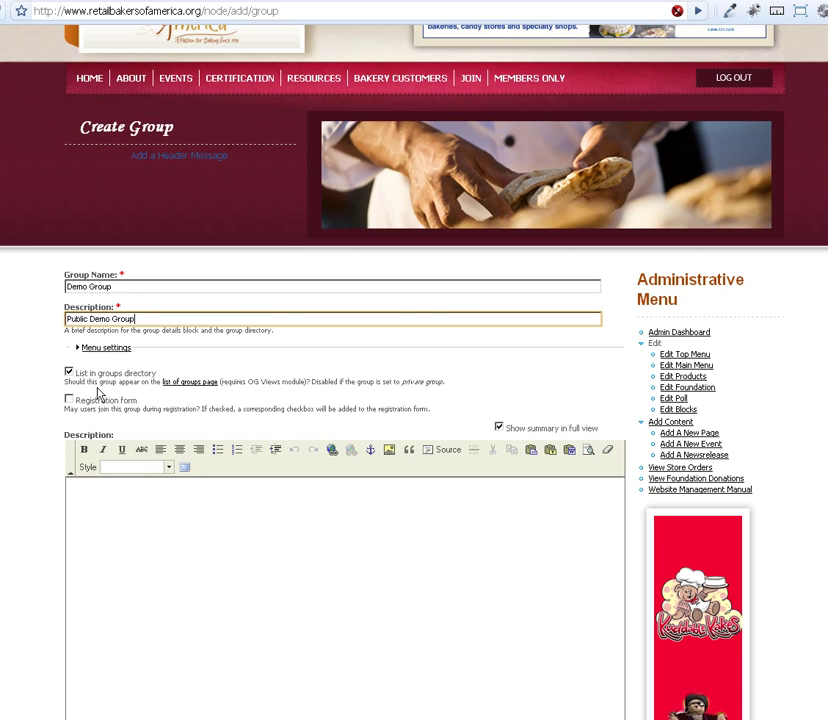
scroll(133, 388, "down", 1)
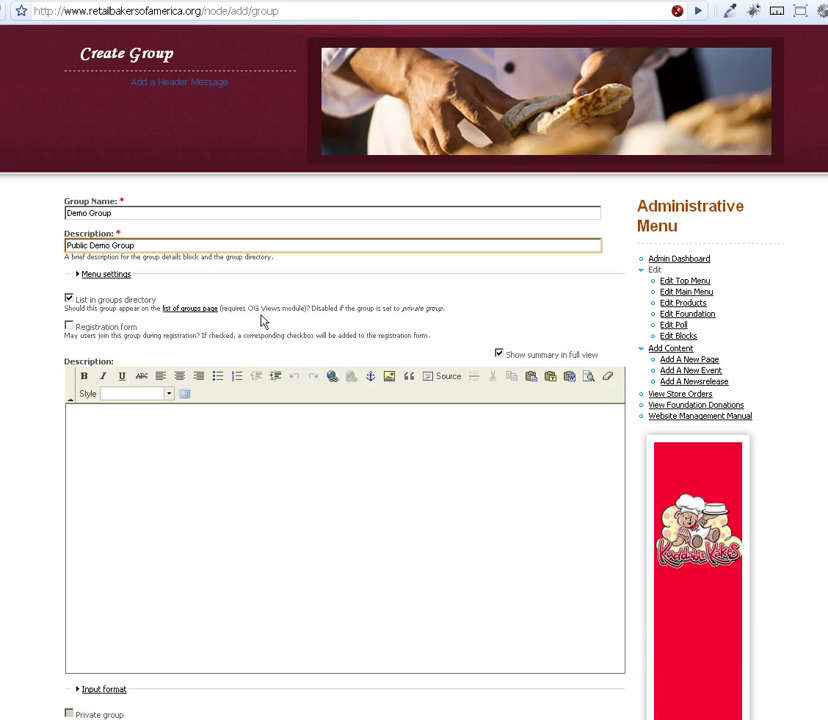
Step: Fill the group's main description body with 'lorem ipsum desc, etc.'
left_click(242, 487)
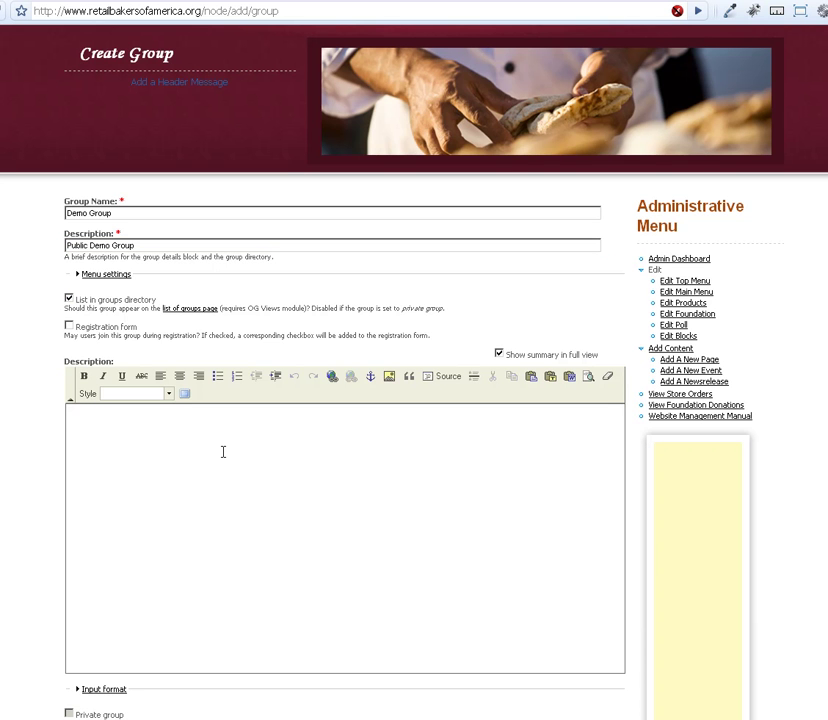
type("lorem ")
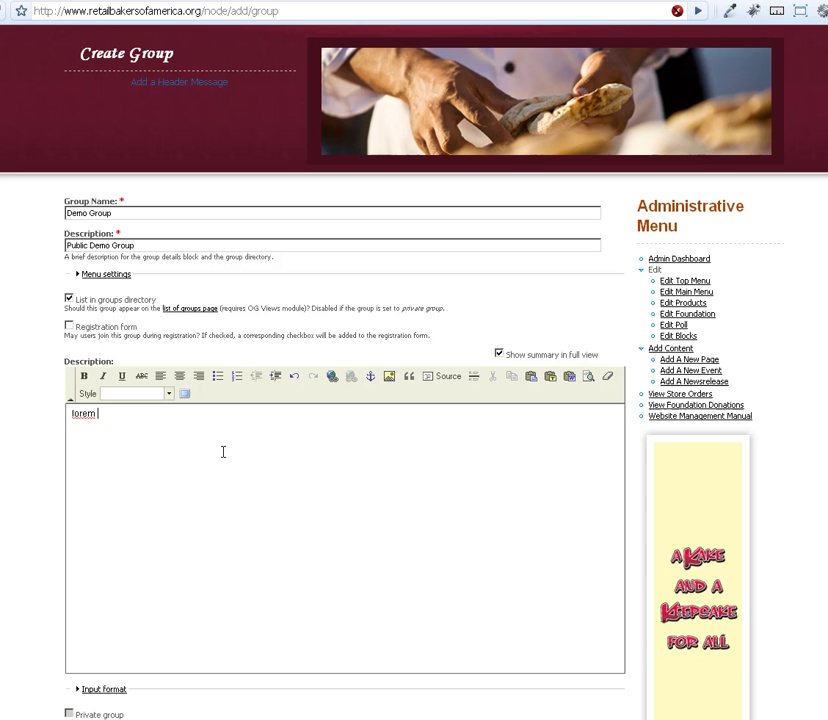
type("ipsum desc")
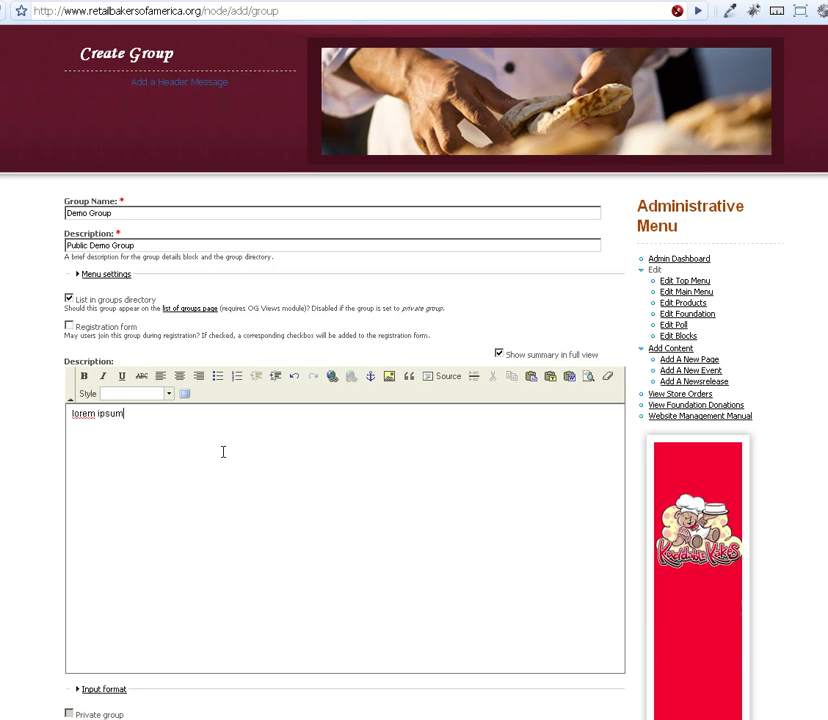
type(", etc.")
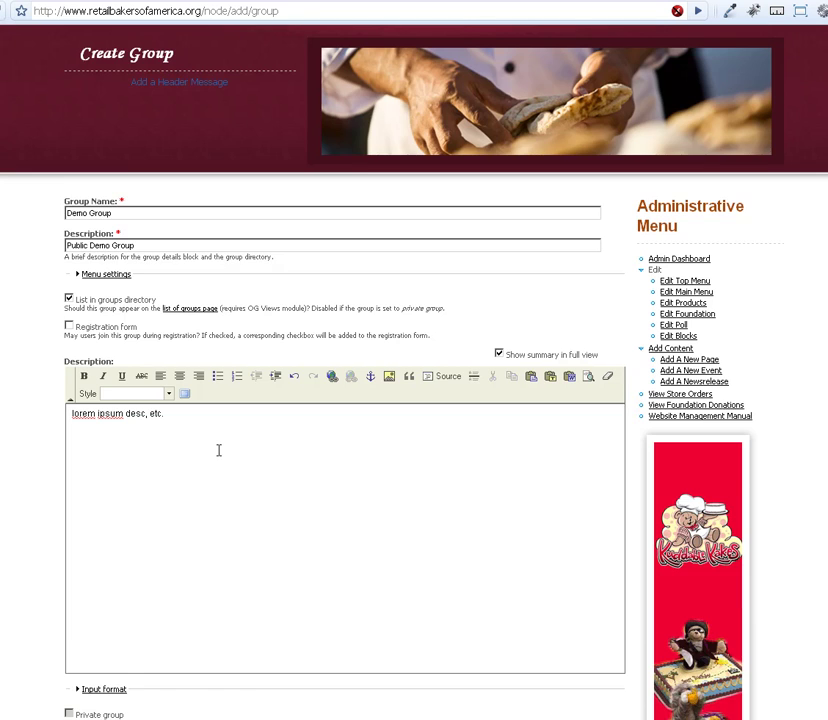
scroll(218, 450, "down", 4)
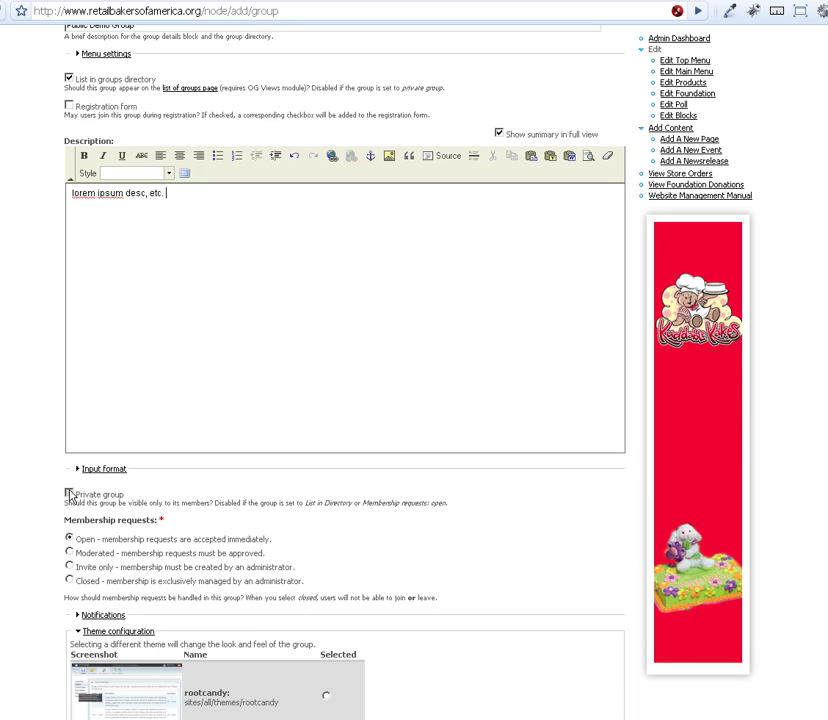
Step: Toggle the directory and private options, leaving the group listed and public
left_click(69, 78)
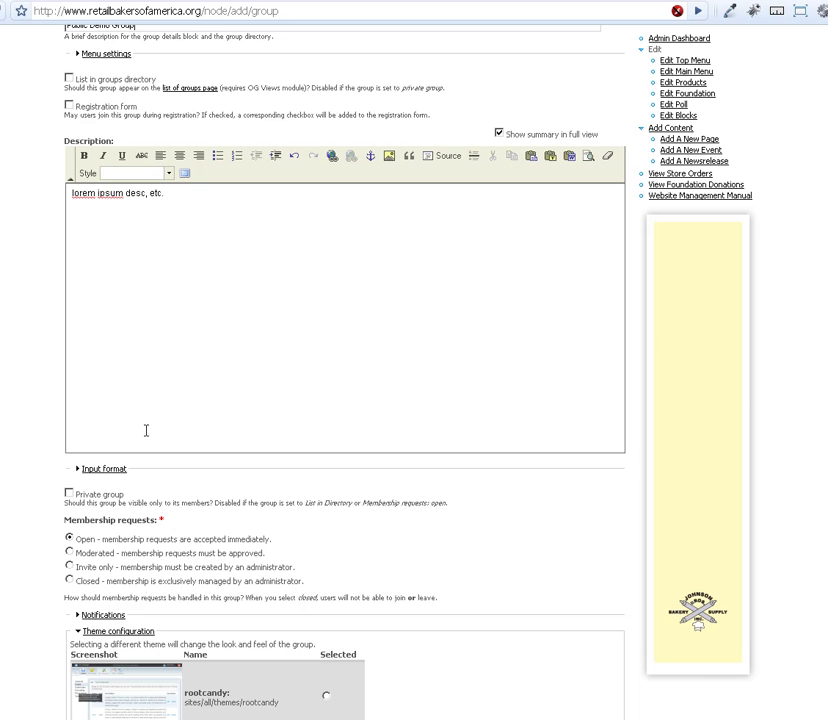
left_click(69, 493)
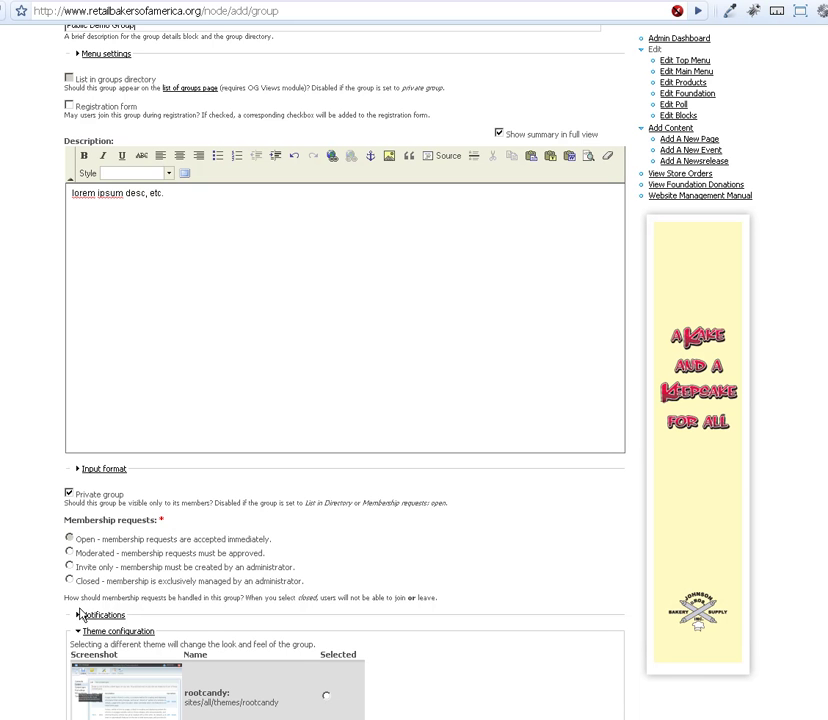
left_click(69, 494)
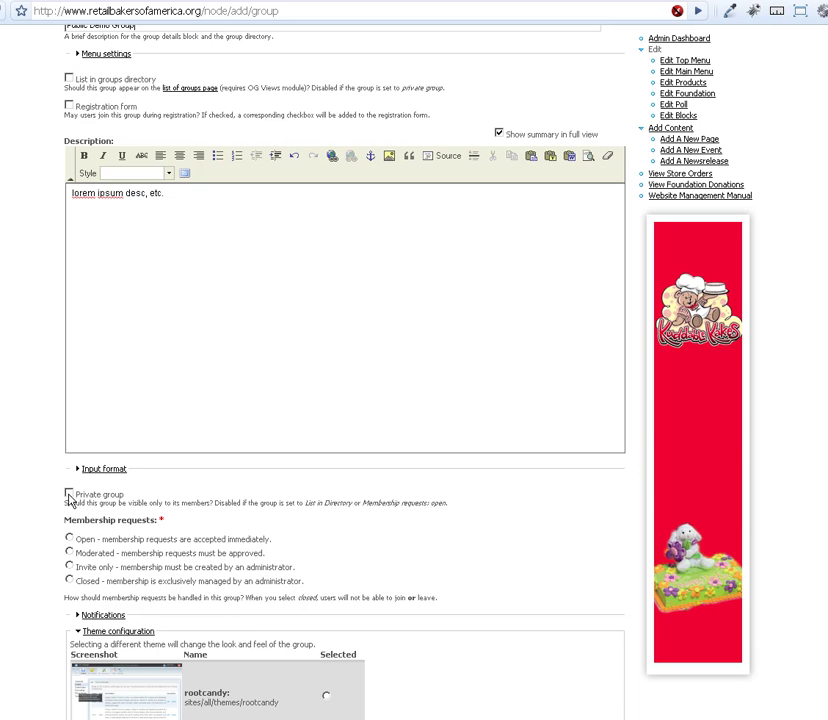
left_click(70, 80)
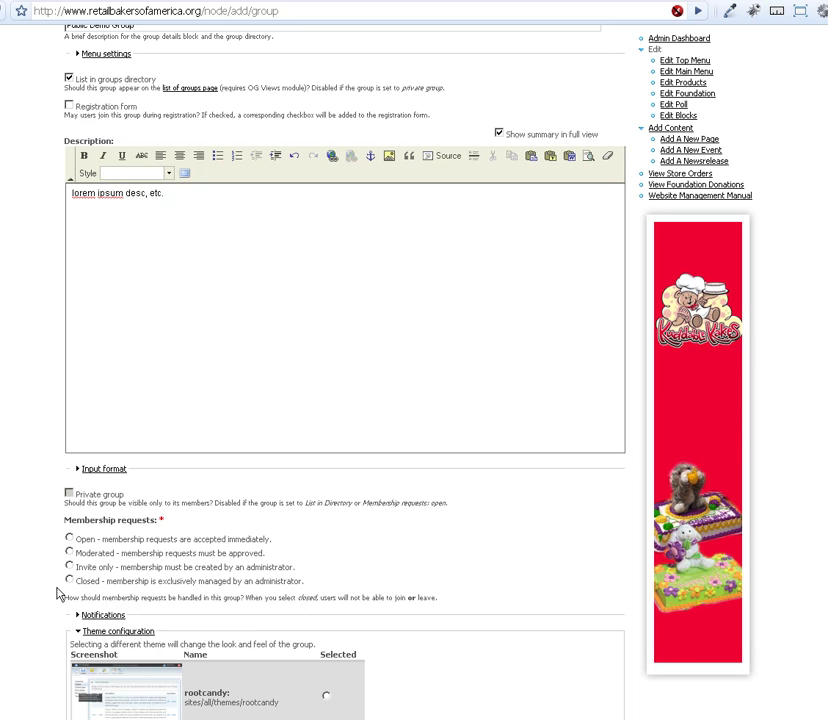
Step: Turn off 'Create new revision' and save Demo Group
scroll(58, 597, "down", 2)
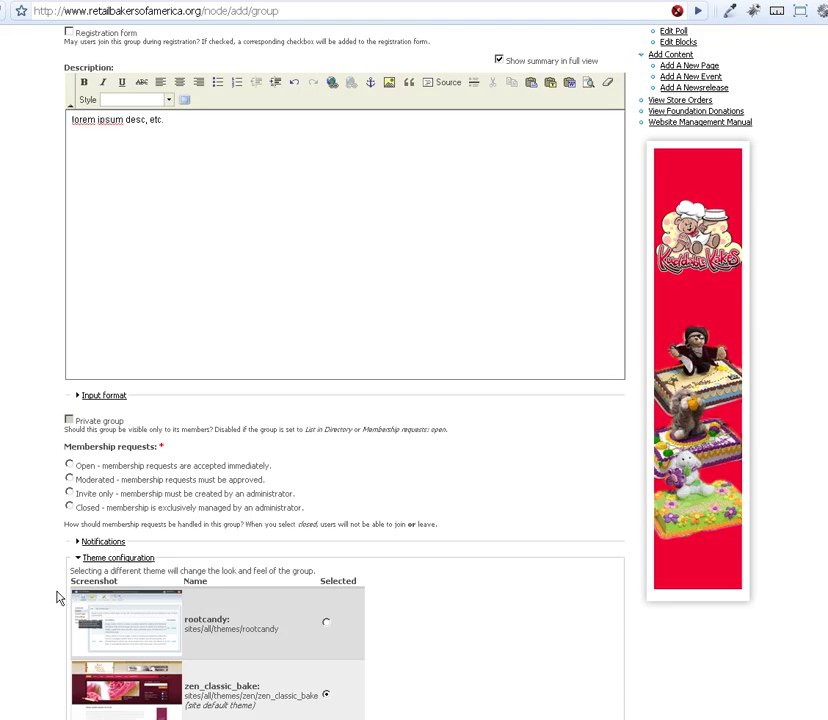
scroll(58, 597, "down", 3)
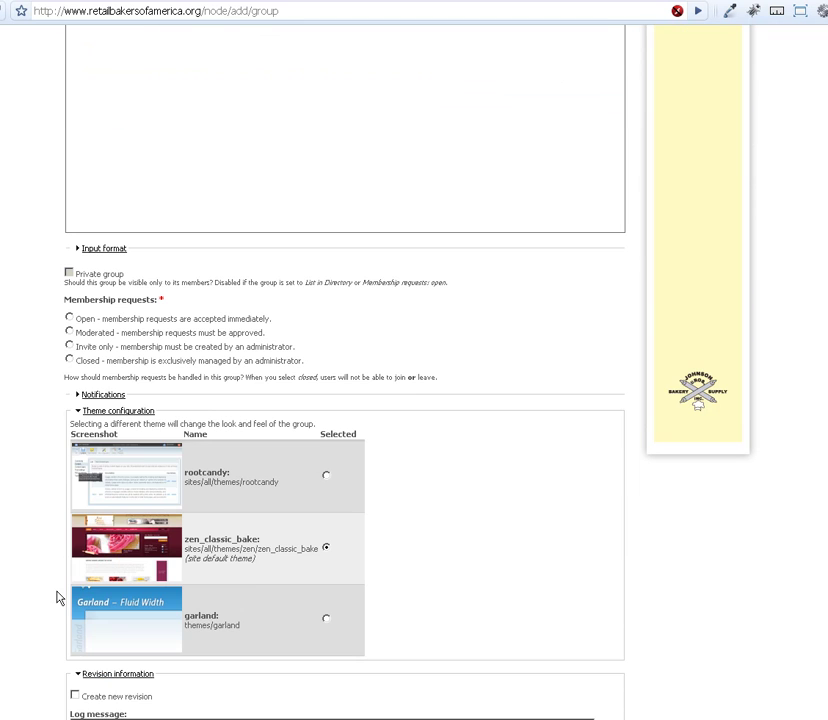
left_click(106, 396)
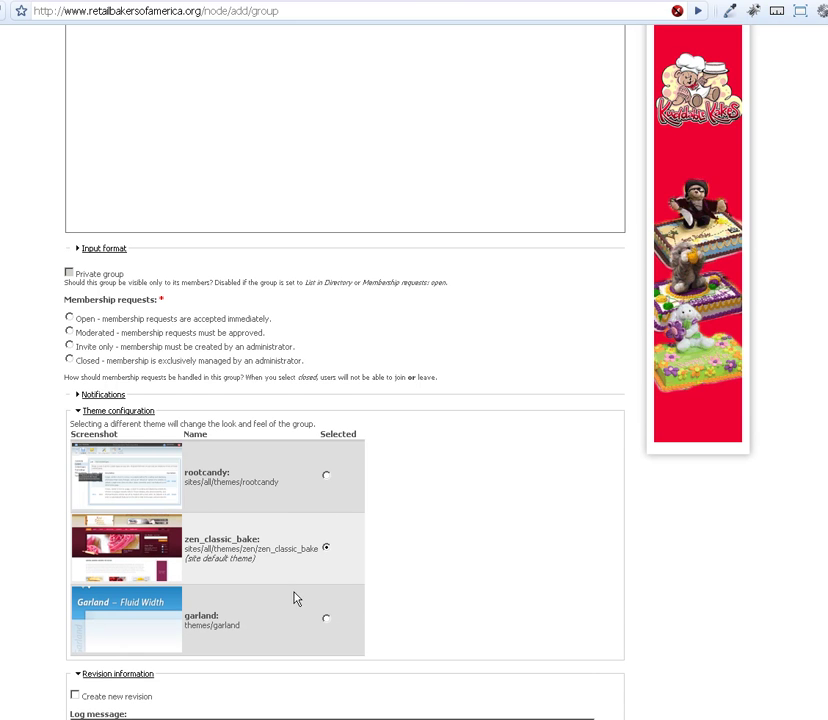
scroll(152, 567, "down", 3)
scroll(152, 567, "down", 2)
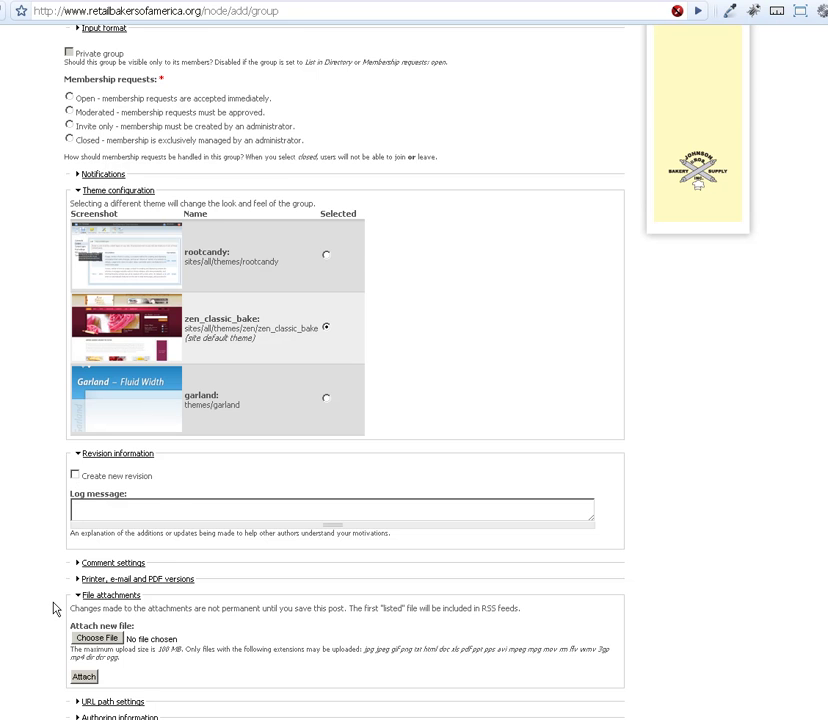
scroll(36, 495, "down", 3)
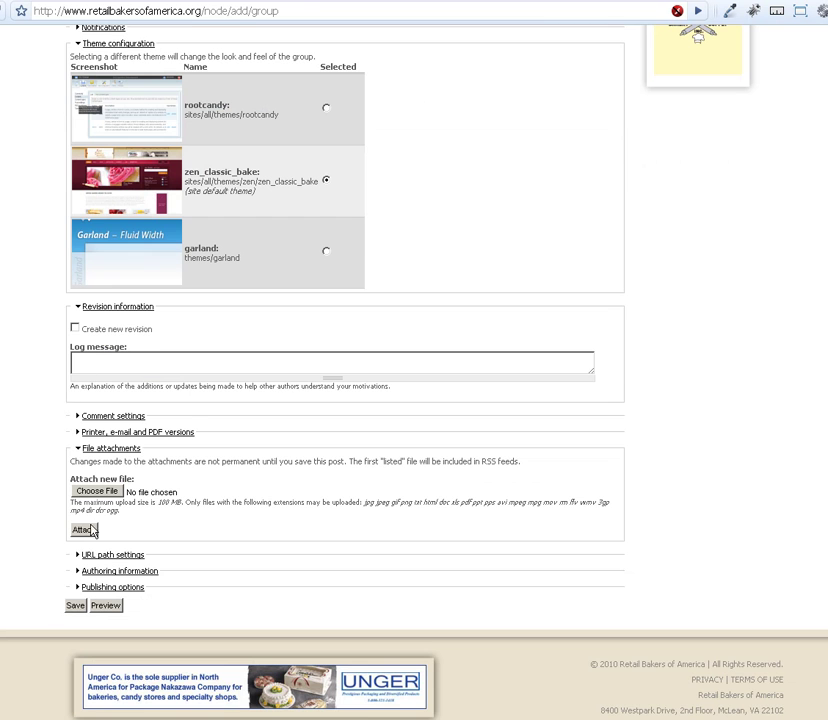
left_click(74, 327)
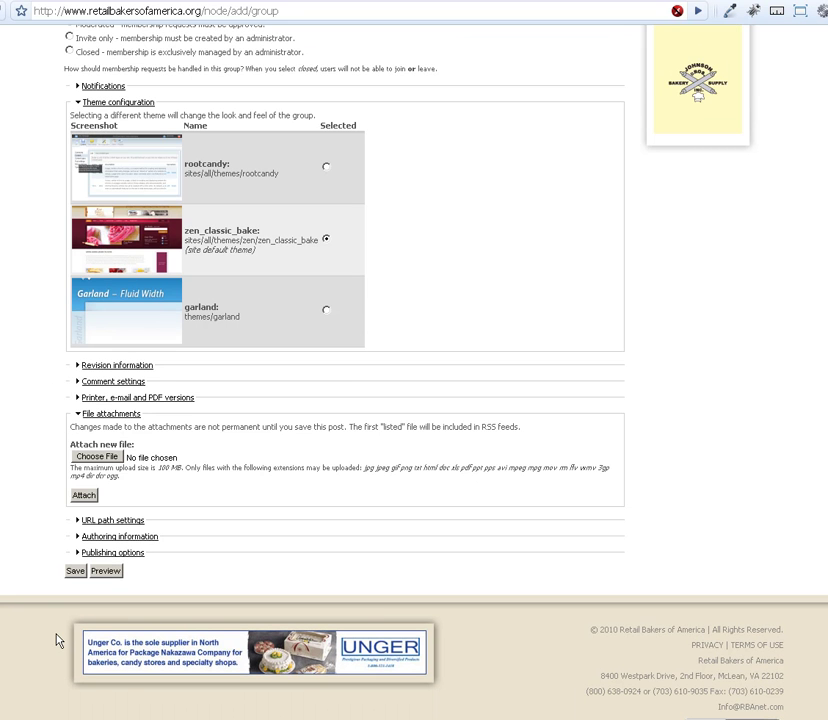
left_click(76, 574)
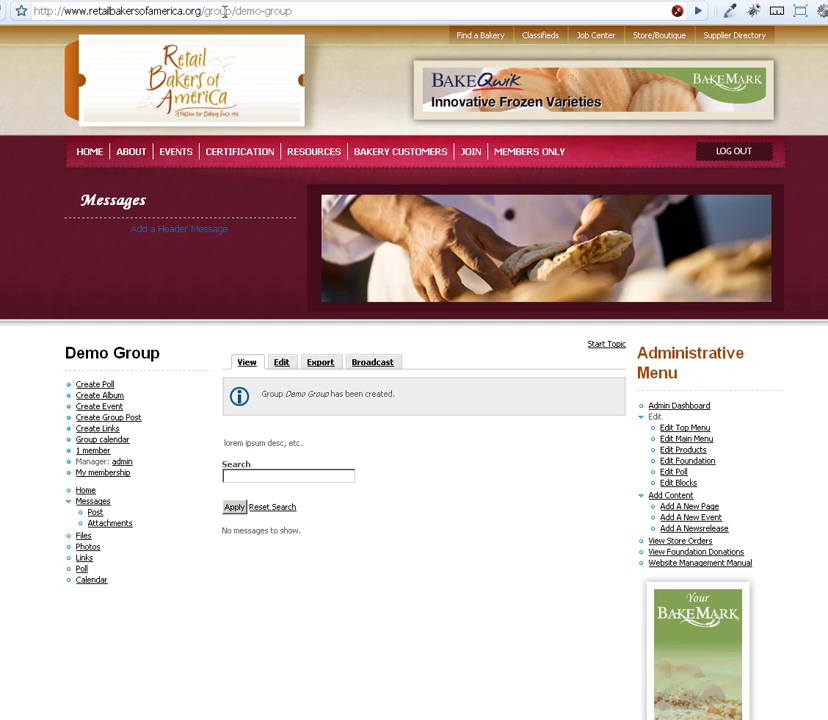
Step: Go to the /og groups directory and open the Demo Group page
left_click_drag(204, 11, 339, 17)
type("og")
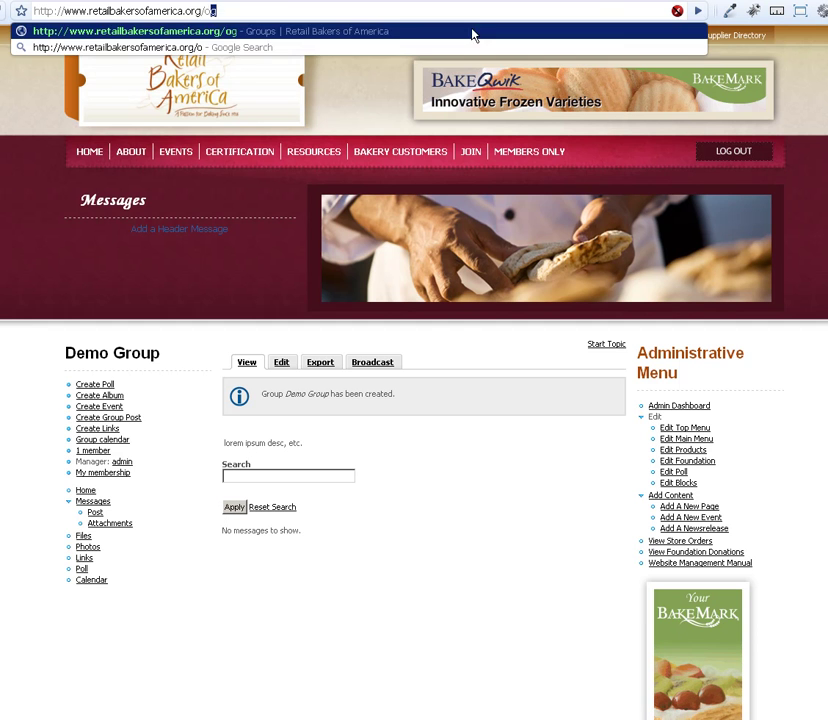
key("Return")
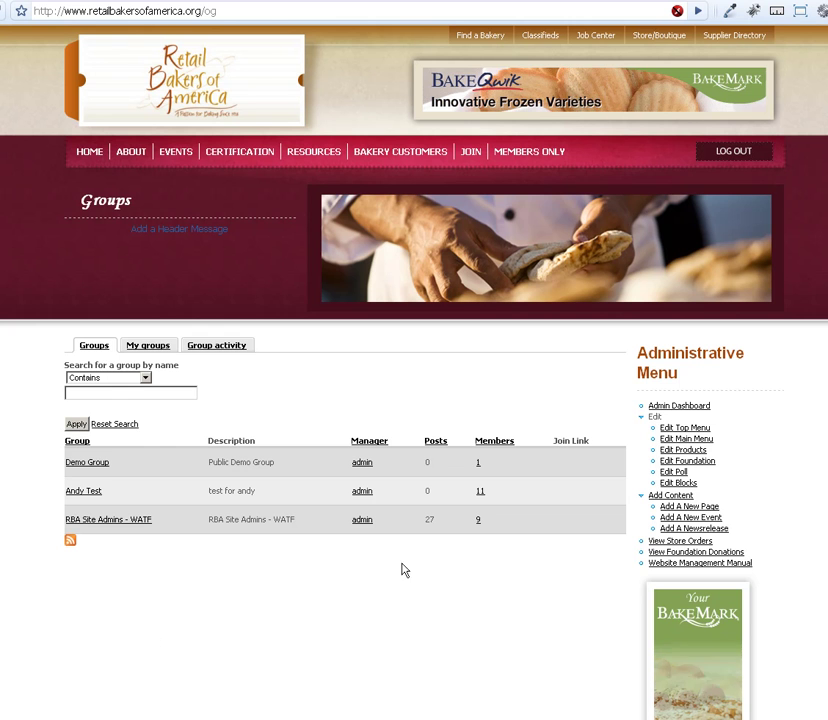
left_click(84, 465)
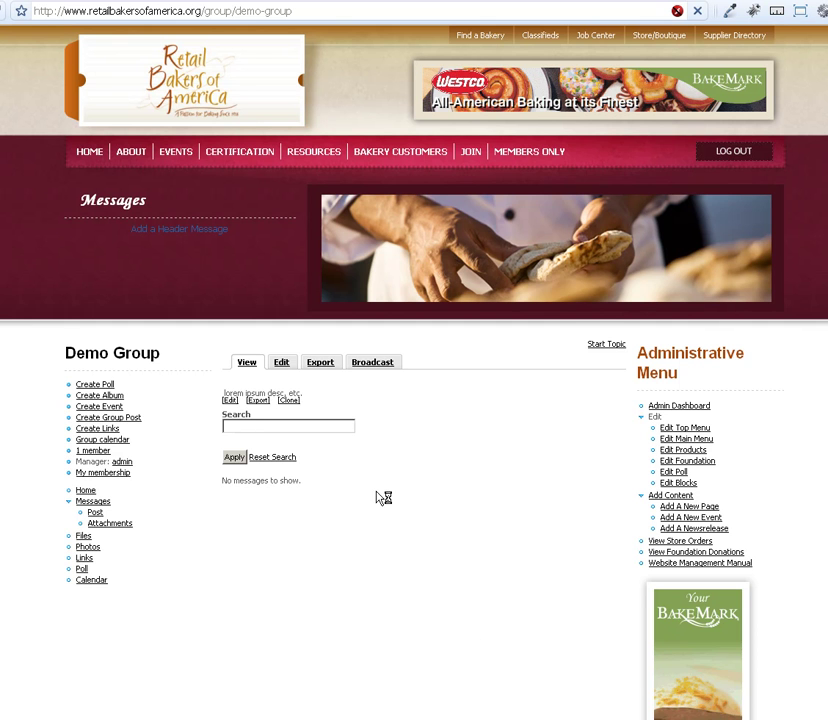
Step: Publish the group post 'test message - hello word!' and open the group's edit form
left_click(297, 361)
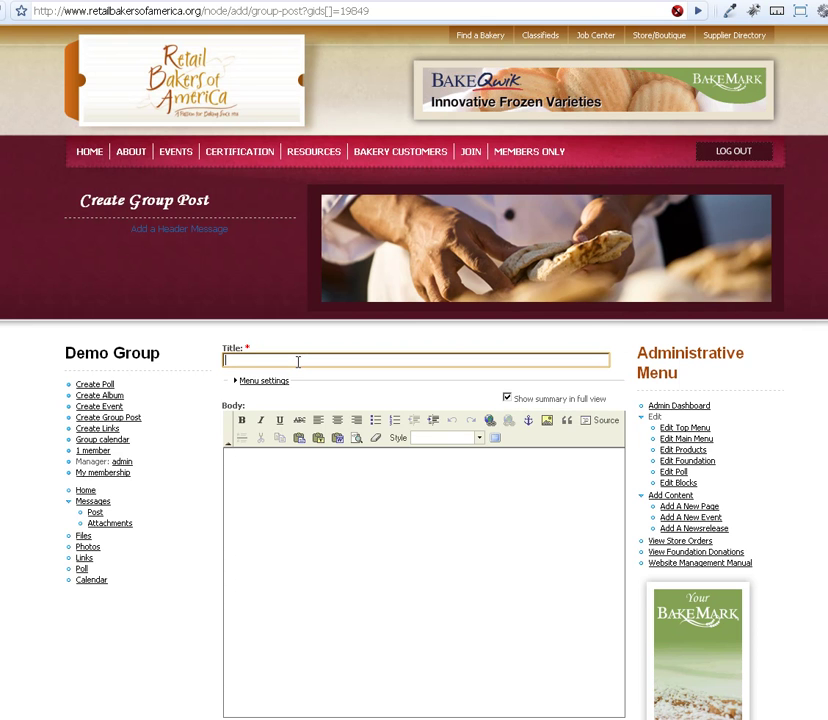
type("test mes")
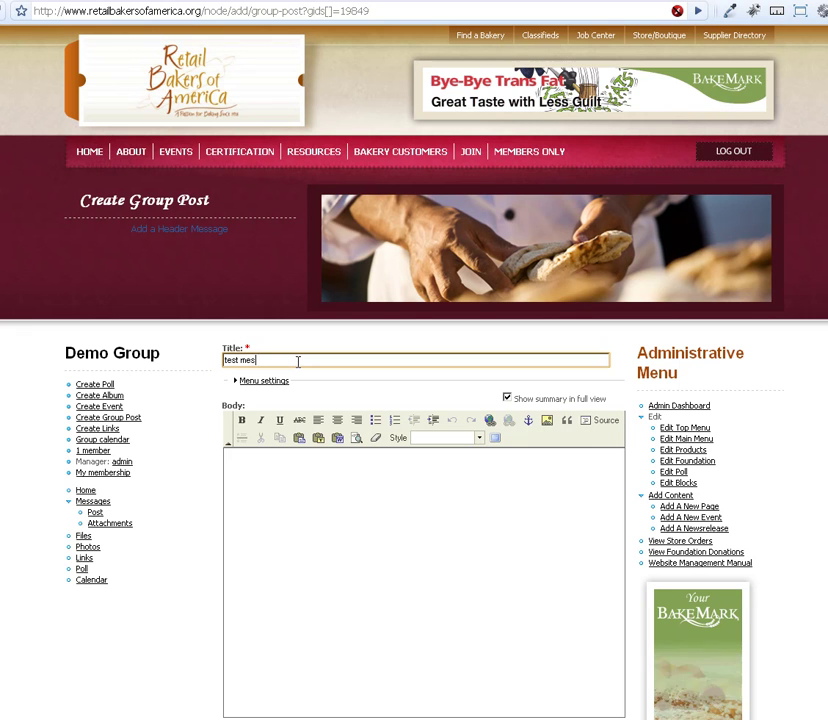
type("sage - hello w")
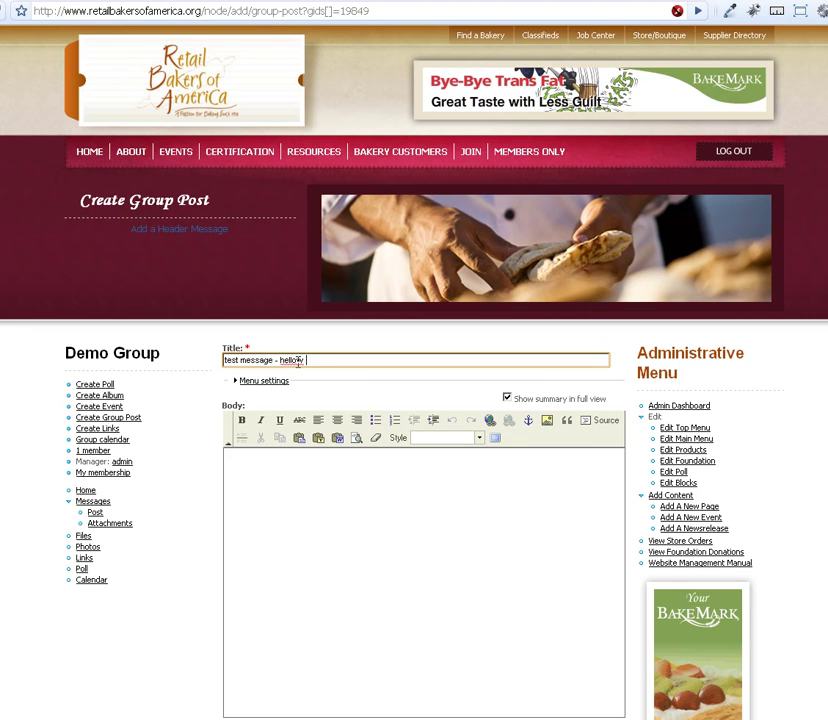
type("orld!")
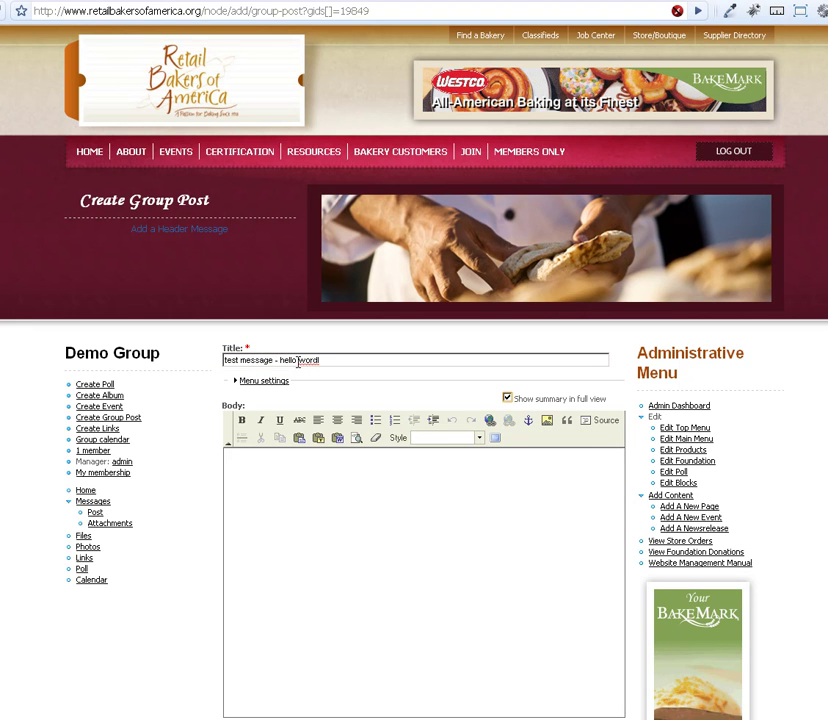
type("lo world!!")
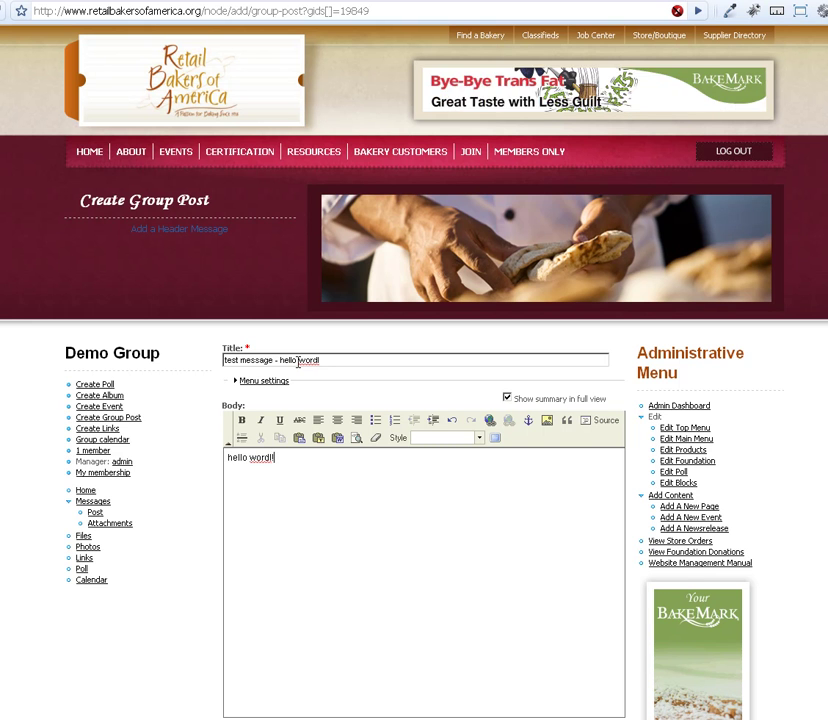
scroll(298, 363, "down", 3)
scroll(231, 549, "down", 2)
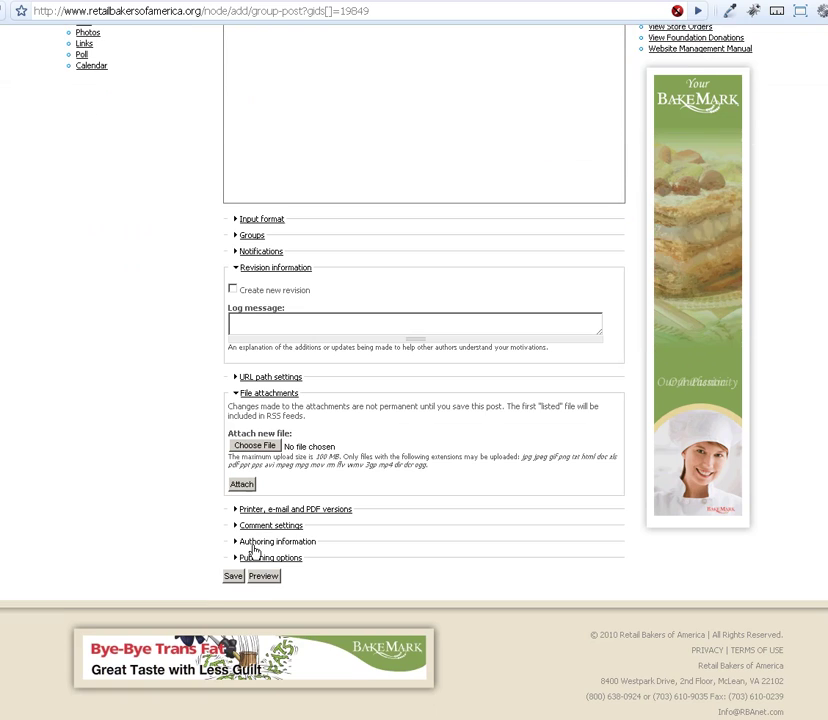
left_click(230, 571)
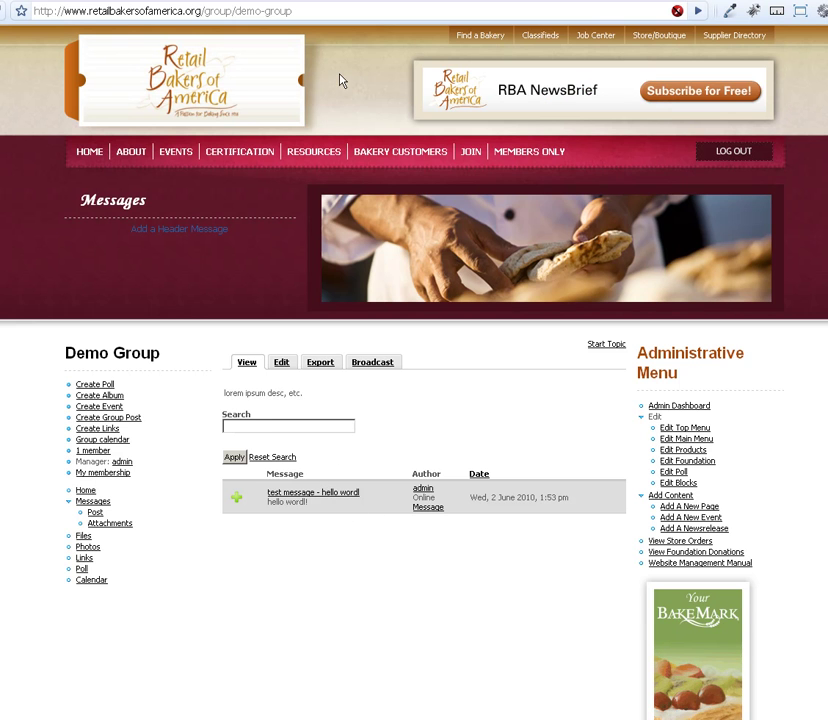
left_click(287, 366)
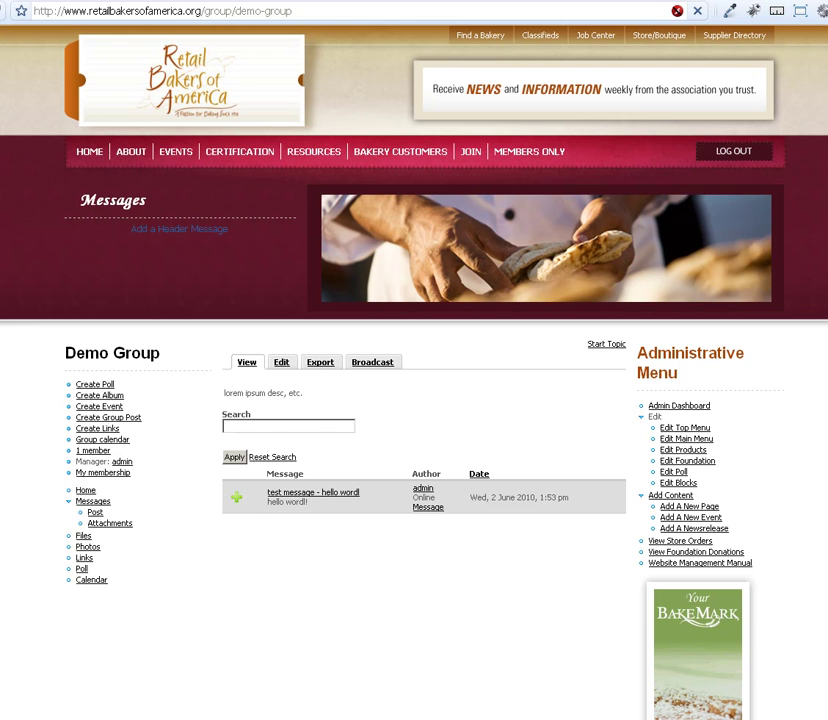
Step: Scroll through Demo Group's settings to check its directory listing and membership
scroll(98, 642, "down", 5)
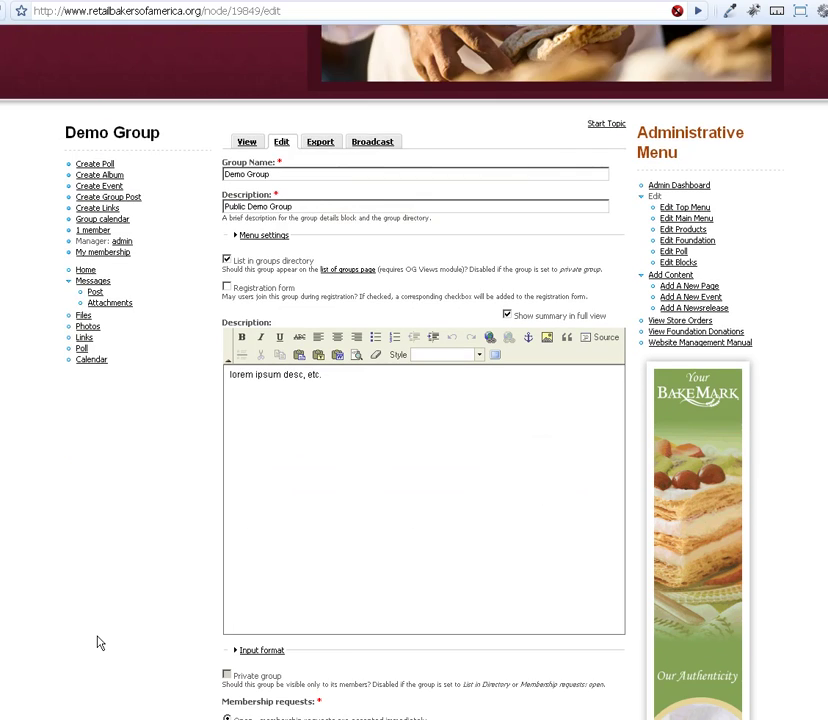
scroll(98, 642, "down", 3)
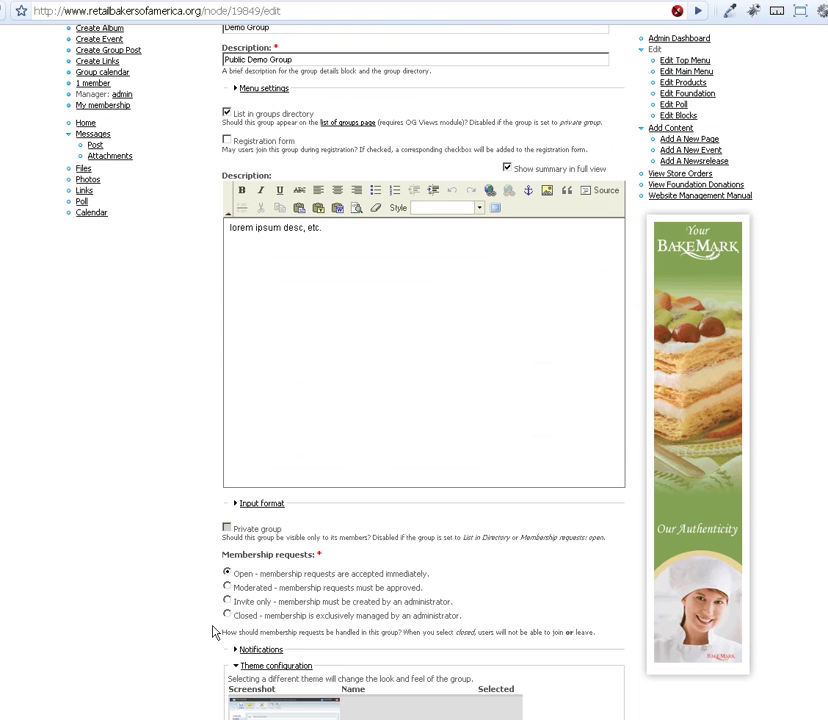
scroll(281, 451, "up", 2)
scroll(500, 320, "up", 4)
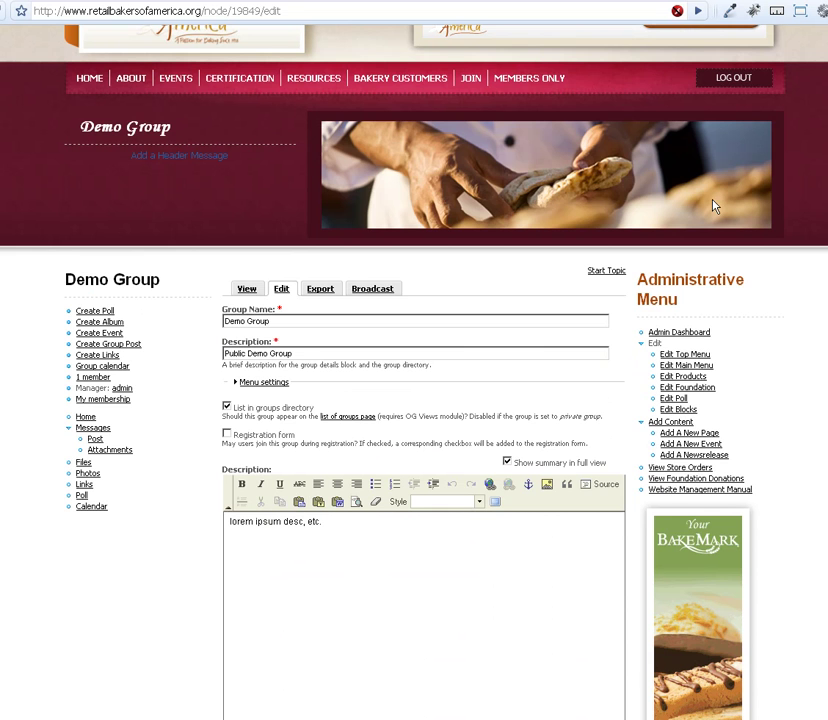
Step: Log out, reload the /og groups directory, and open Demo Group as a visitor
left_click(731, 79)
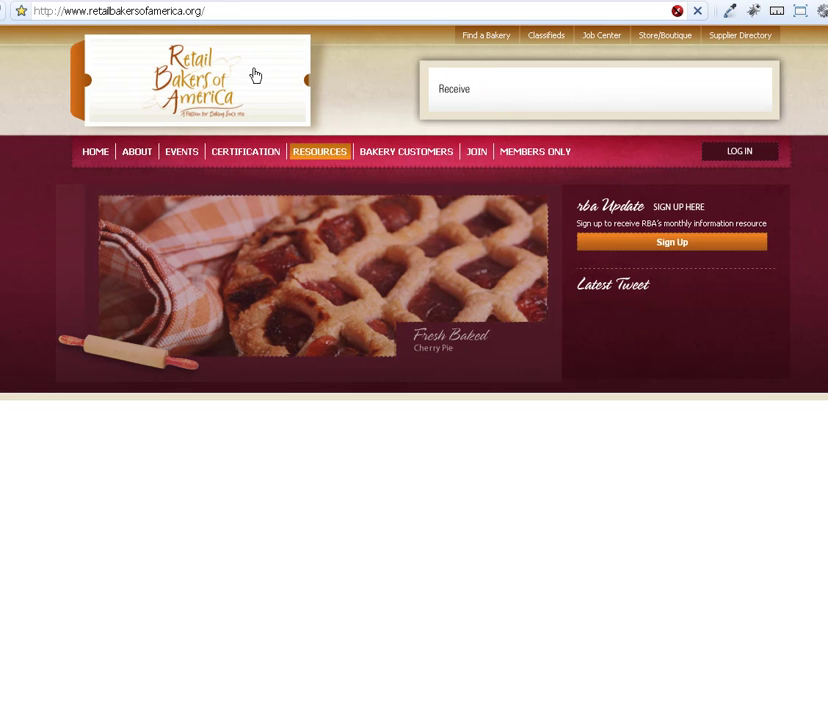
left_click(250, 11)
type("og")
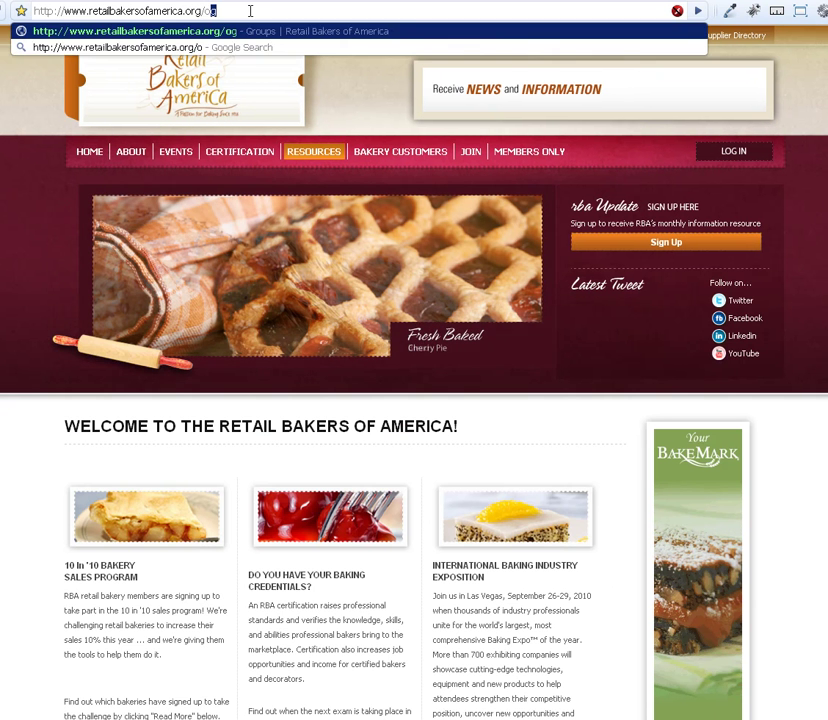
key("Return")
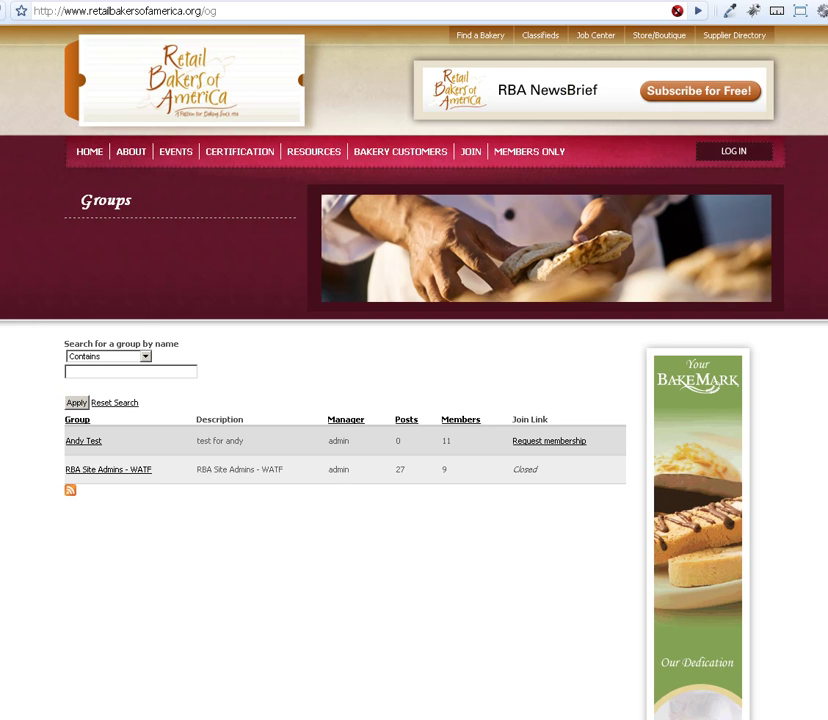
key("F5")
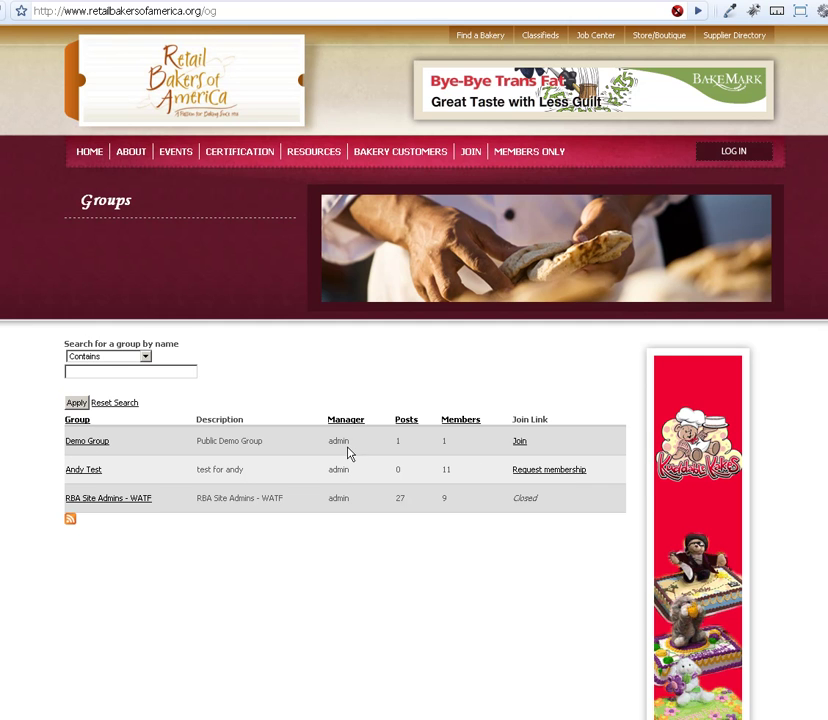
left_click(79, 446)
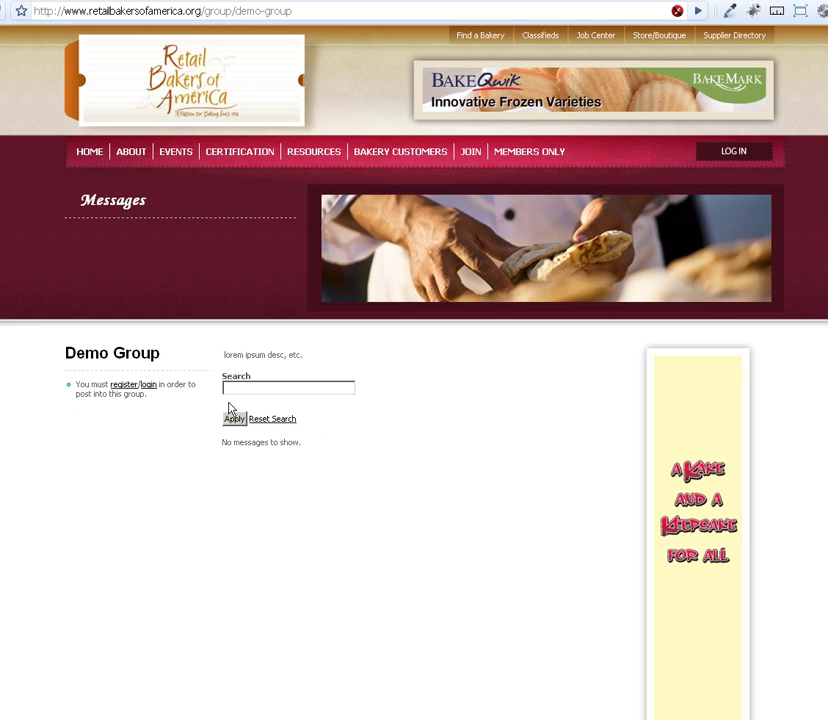